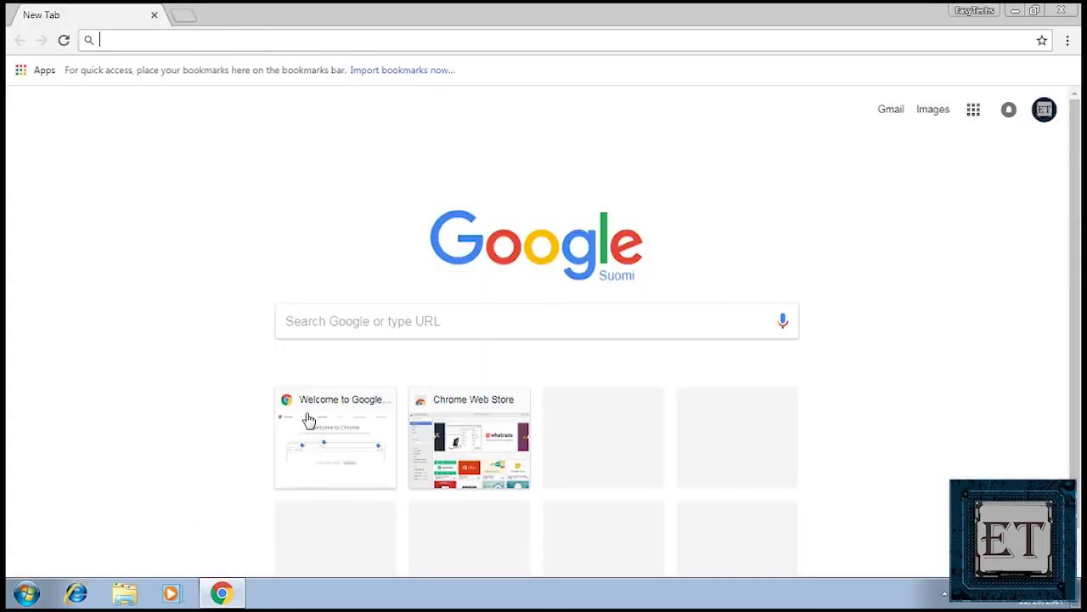
# - Search Chrome for 'belarc advisor' and open the Products: Belarc Advisor page
pyautogui.click(386, 321)
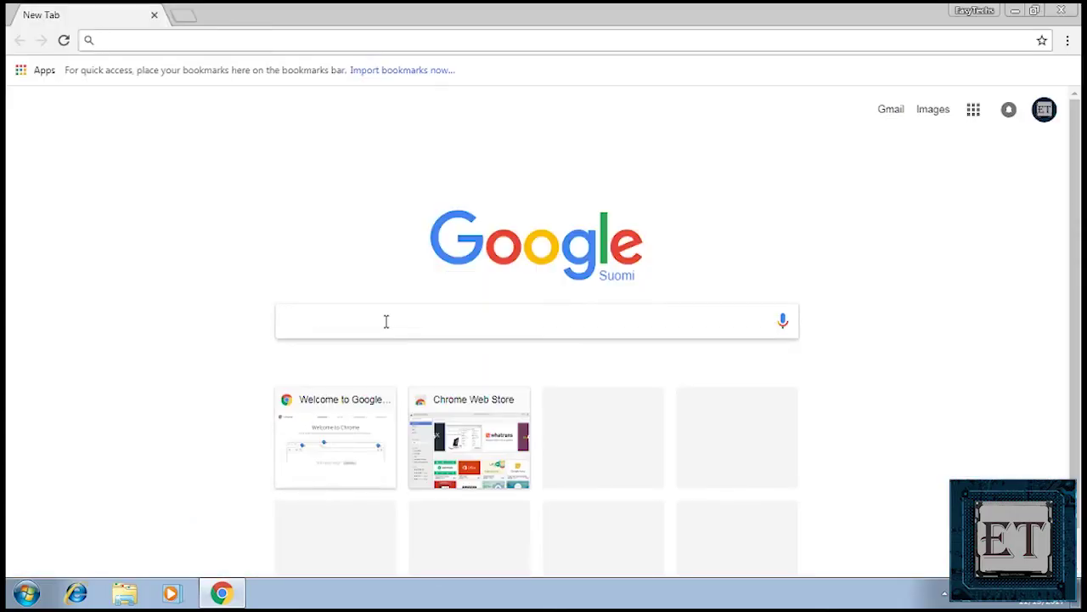
pyautogui.write('belarc ')
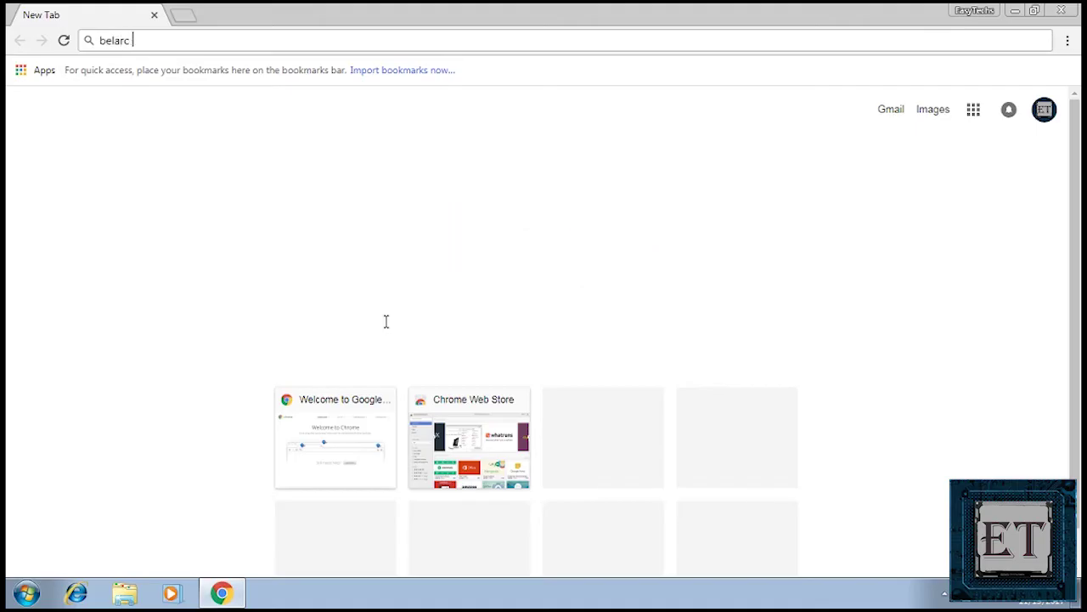
pyautogui.write('advisor')
pyautogui.press('Return')
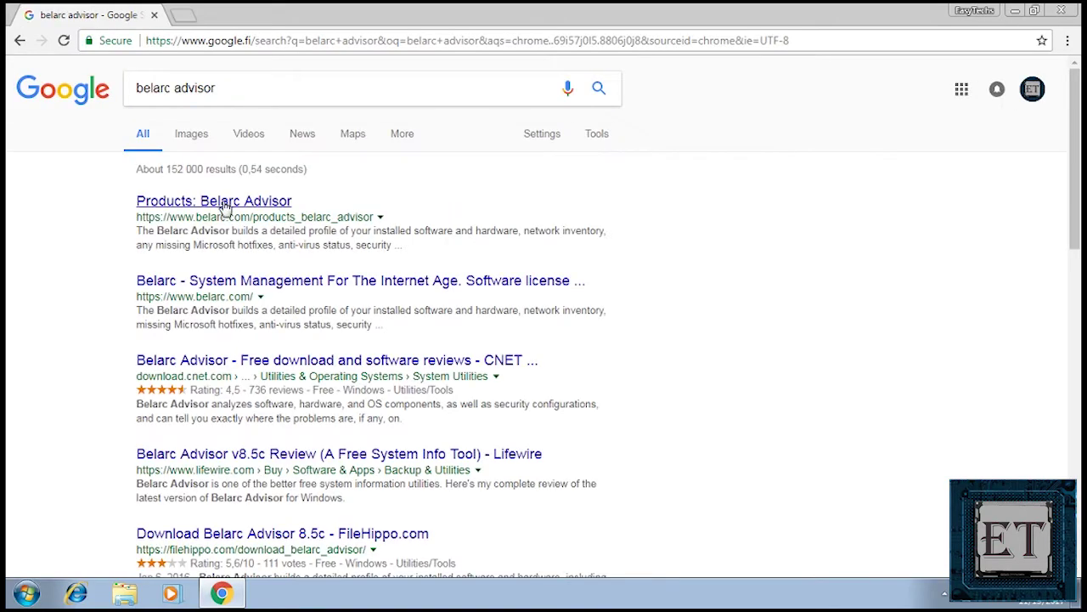
pyautogui.click(225, 208)
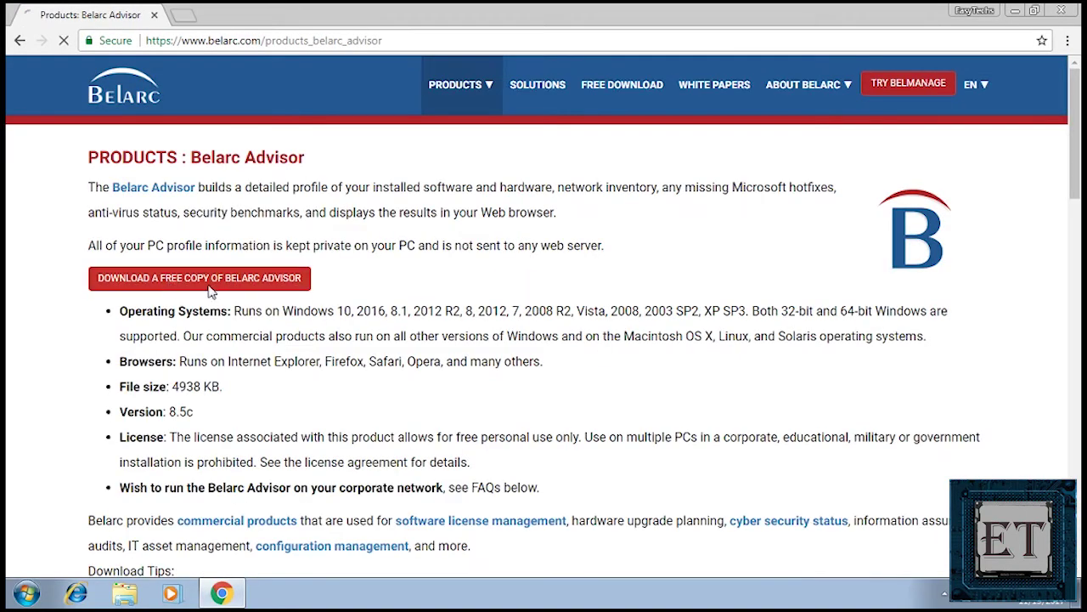
# - Download the free copy, run advisorinstaller.exe, and accept the license agreement
pyautogui.click(210, 290)
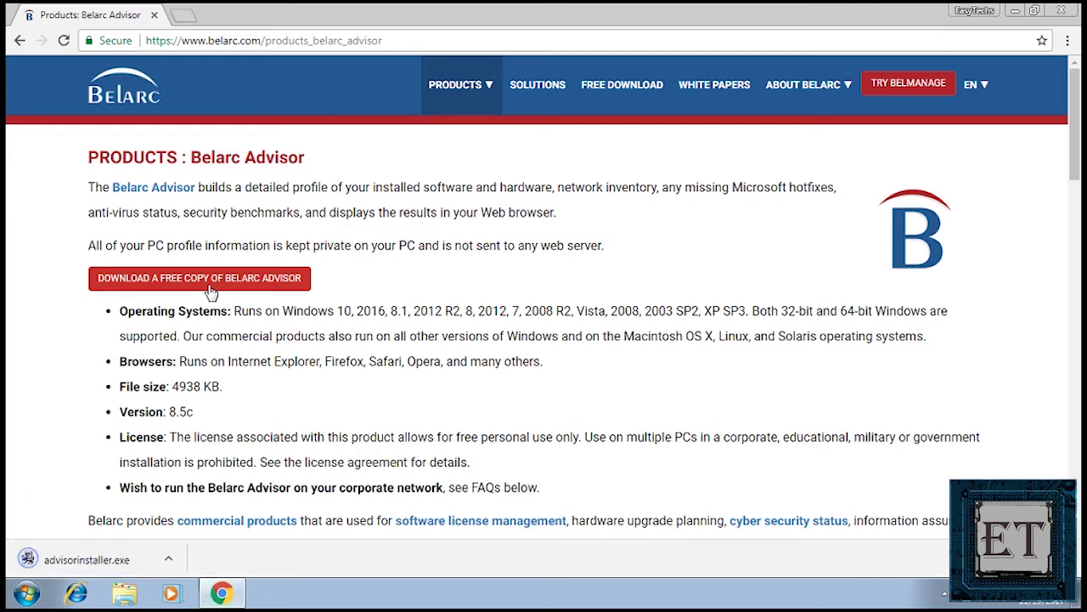
pyautogui.click(85, 559)
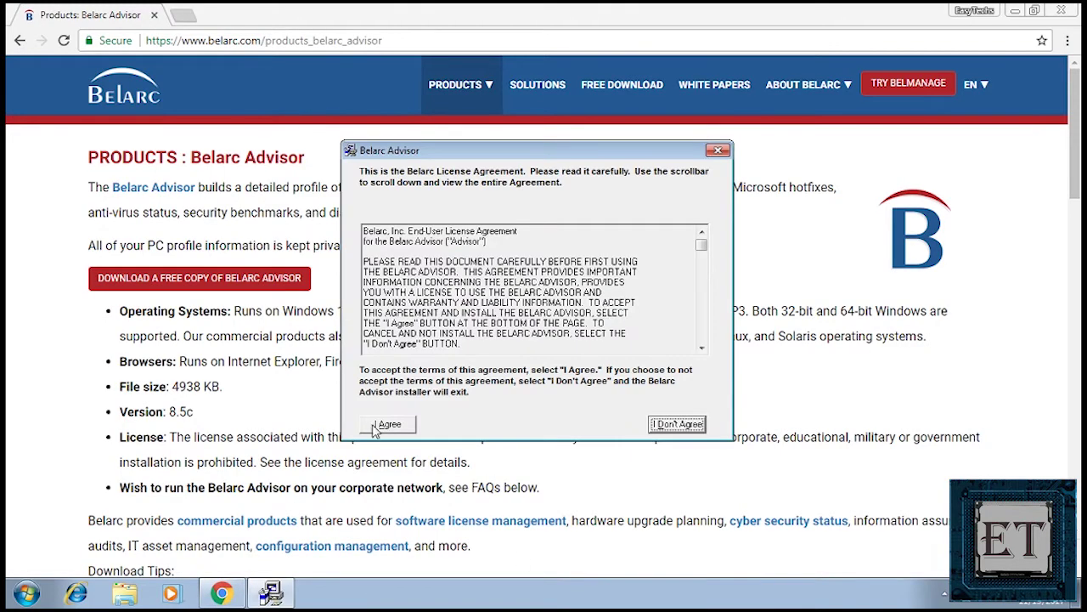
pyautogui.click(374, 422)
# - Install Belarc Advisor and decline the security-definitions check so the analysis runs
pyautogui.click(625, 422)
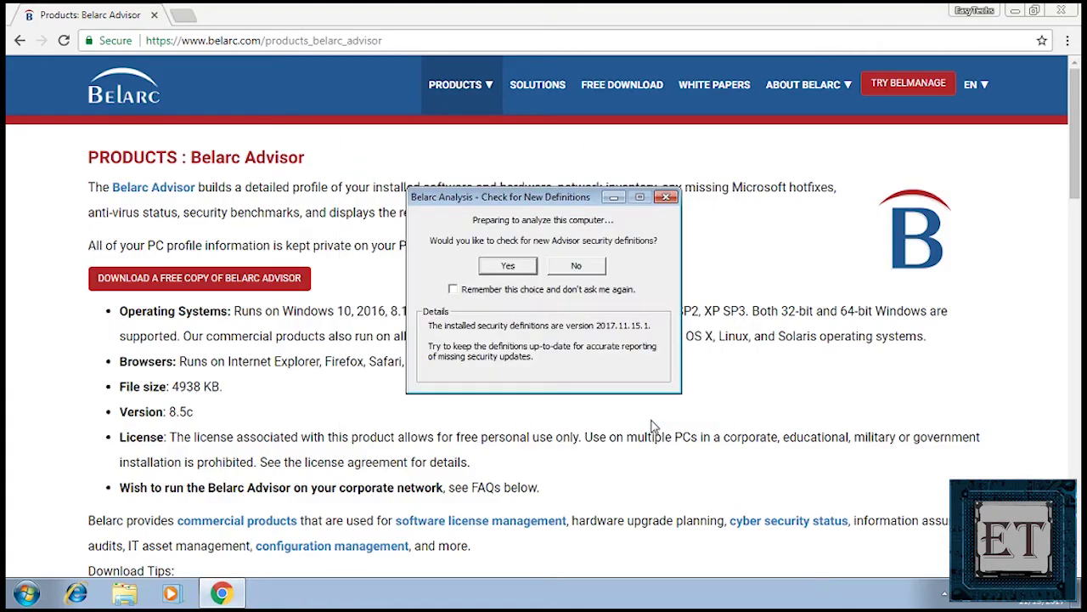
pyautogui.click(583, 267)
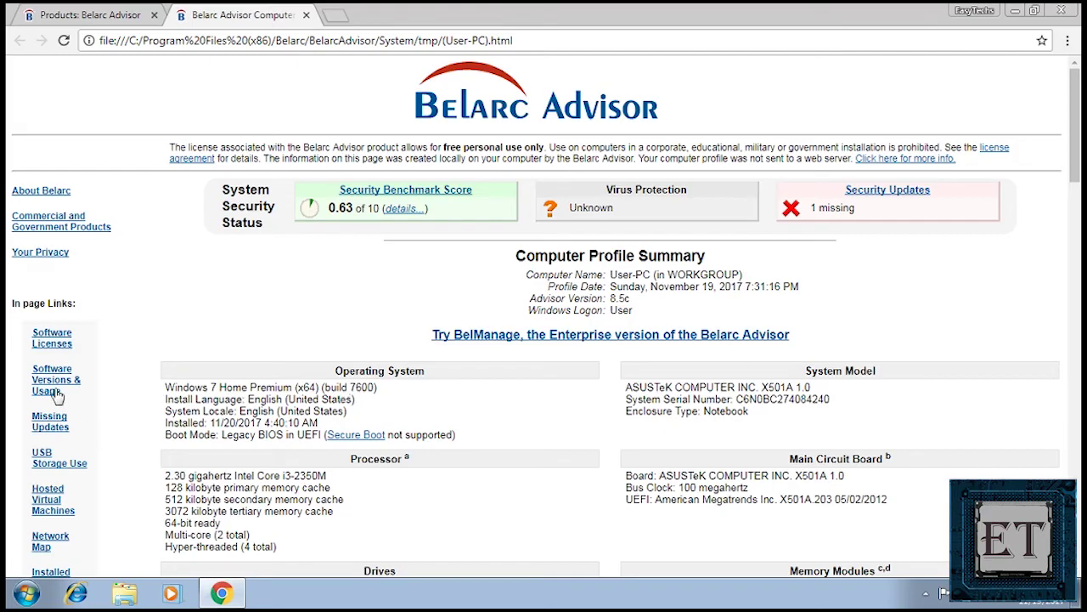
pyautogui.click(51, 339)
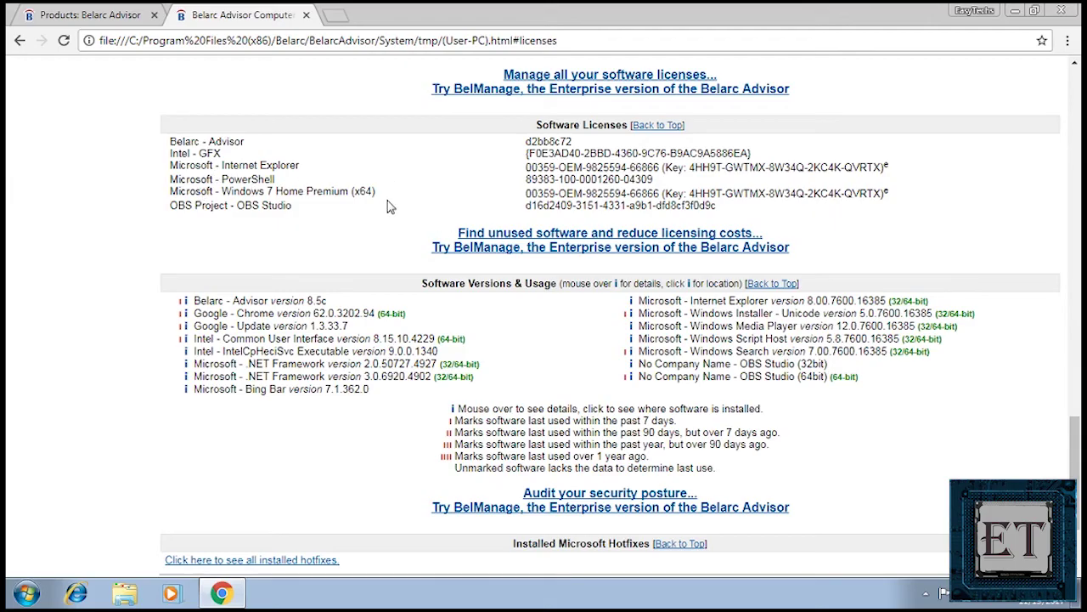
# - Highlight the Windows 7 Home Premium product key in Software Licenses, then clear the selection
pyautogui.moveTo(690, 193); pyautogui.dragTo(887, 193)
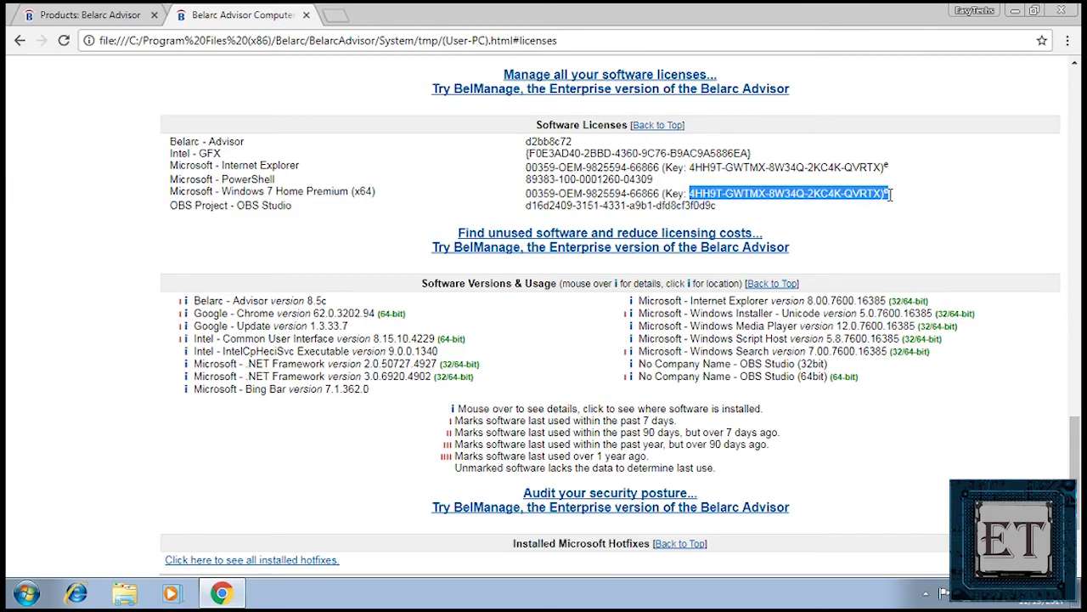
pyautogui.click(569, 193)
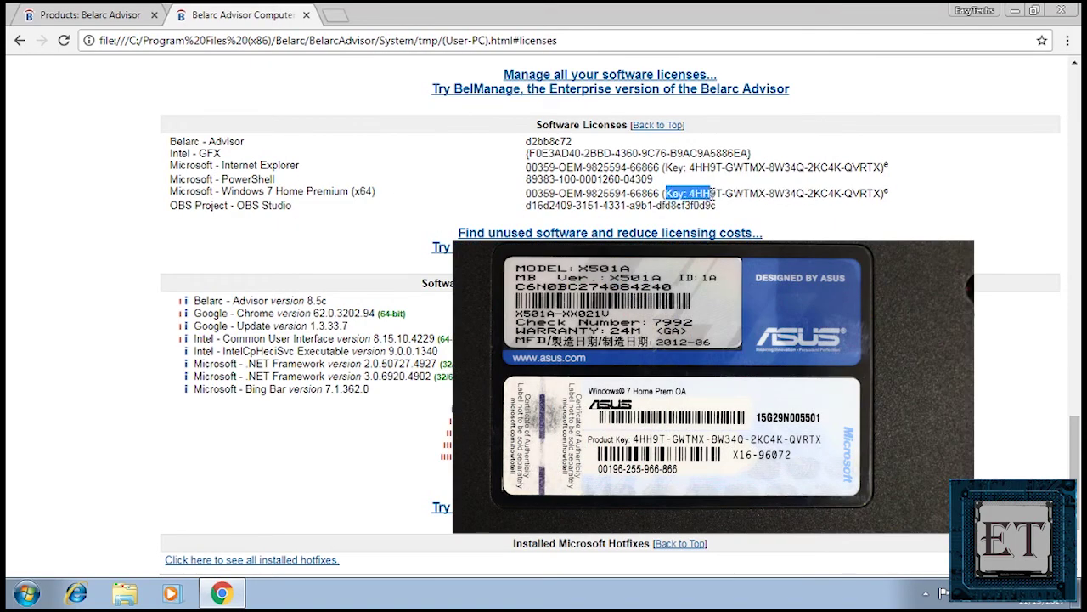
pyautogui.moveTo(688, 193); pyautogui.dragTo(884, 194)
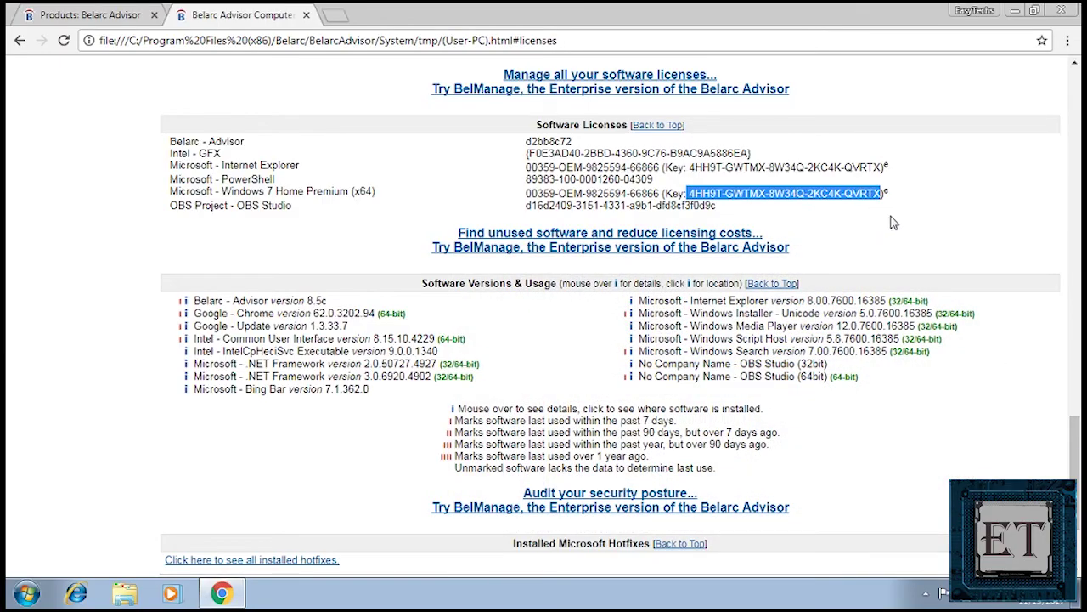
pyautogui.click(894, 222)
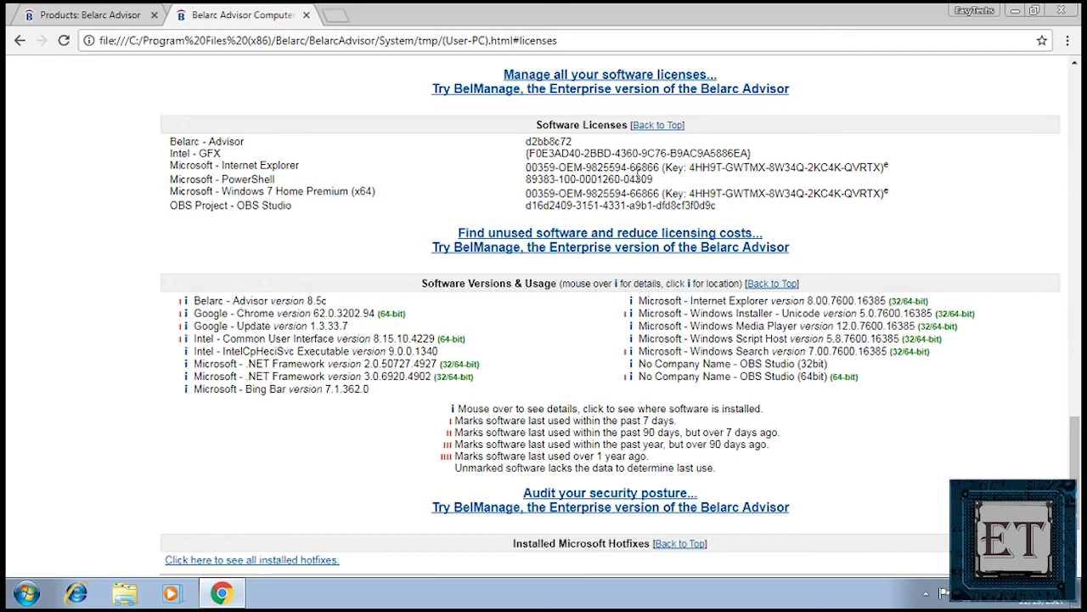